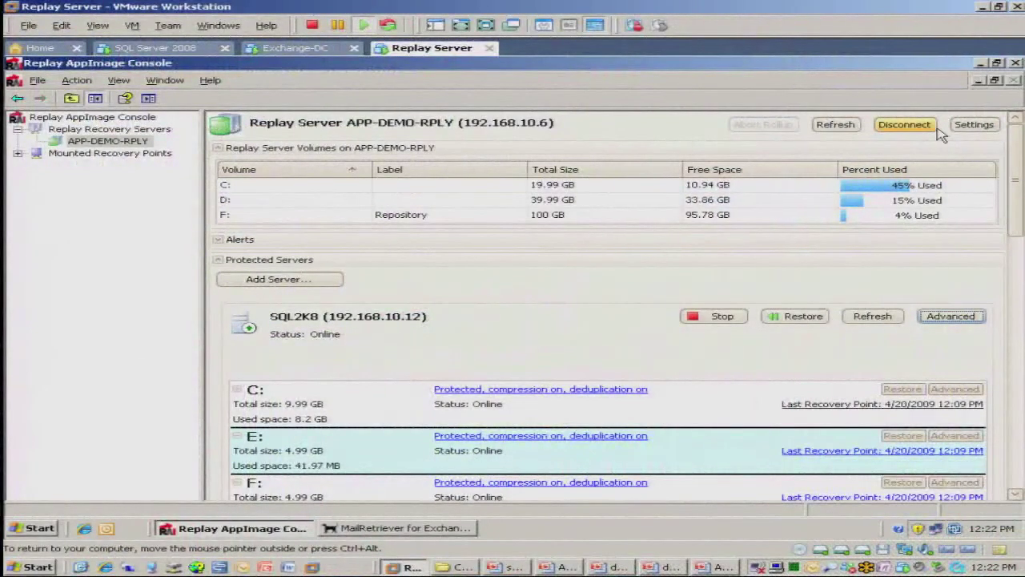
Start adding a protected server, review its general, Exchange and retention policy settings, and cancel without adding it
{"action": "scroll", "coordinate": [1014, 148], "scroll_direction": "down", "scroll_amount": 3}
{"action": "scroll", "coordinate": [1013, 140], "scroll_direction": "up", "scroll_amount": 3}
{"action": "left_click", "coordinate": [271, 281]}
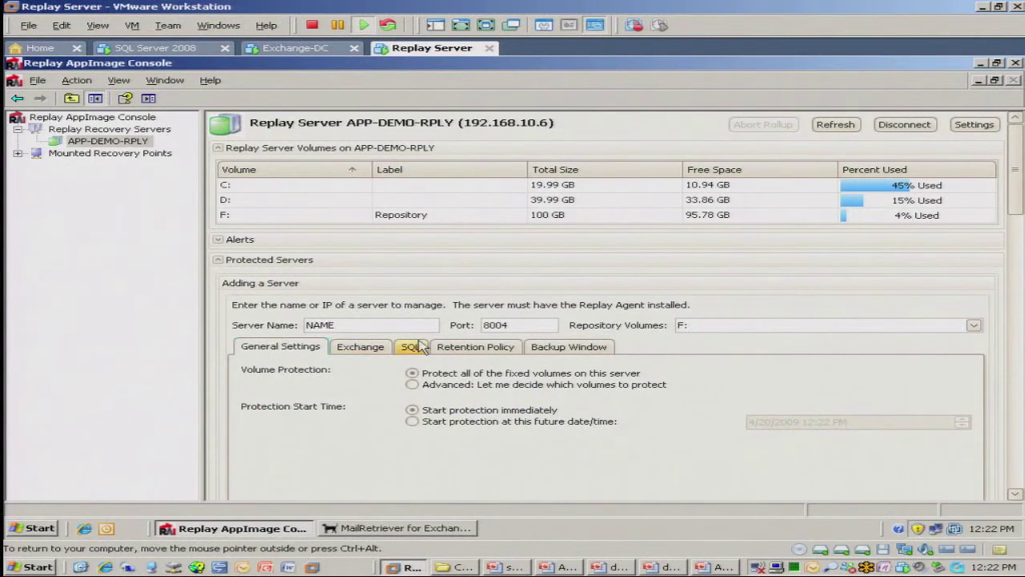
{"action": "left_click_drag", "start_coordinate": [1019, 177], "coordinate": [1019, 192]}
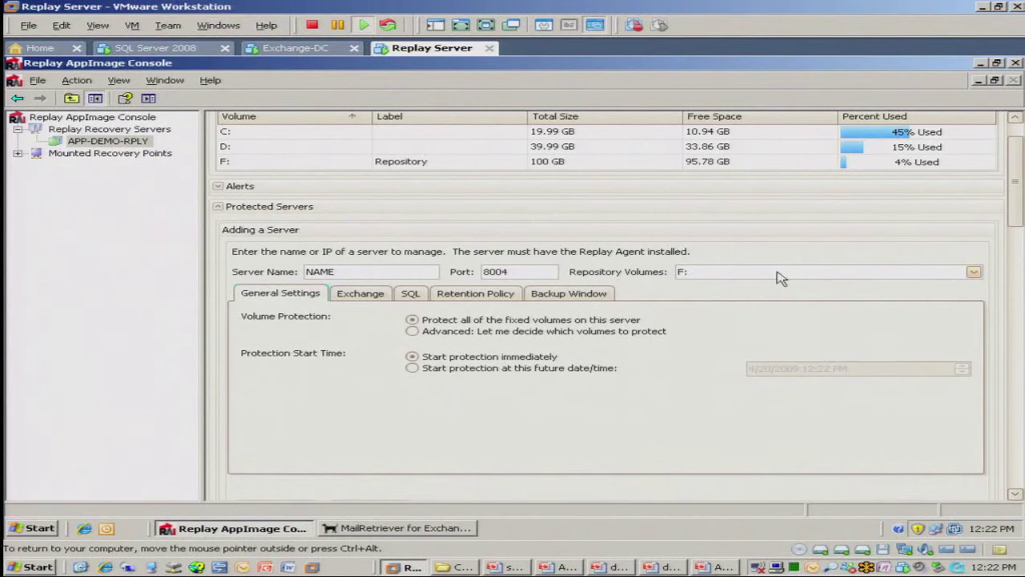
{"action": "left_click", "coordinate": [359, 294]}
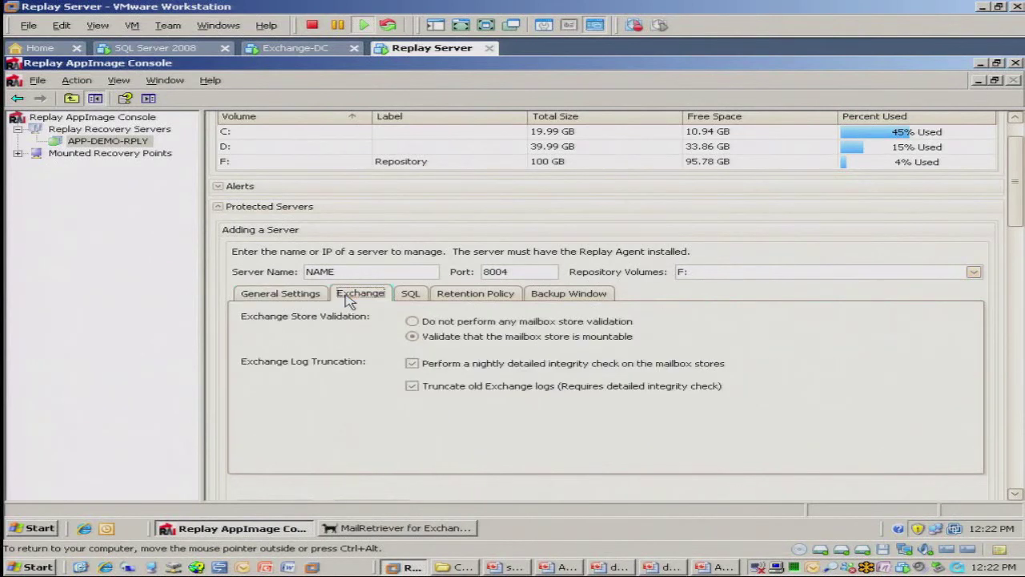
{"action": "left_click", "coordinate": [455, 294]}
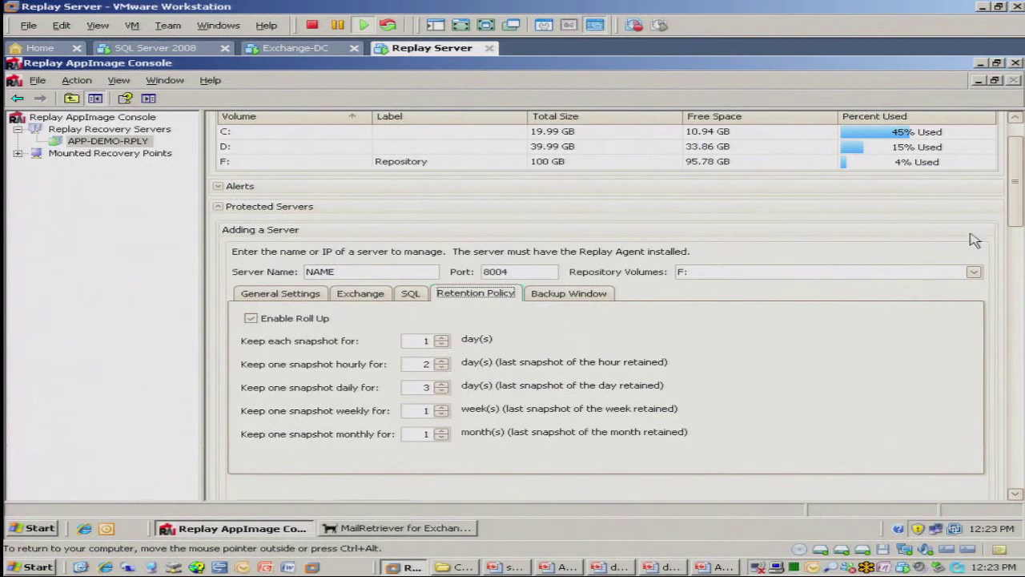
{"action": "left_click_drag", "start_coordinate": [1016, 209], "coordinate": [1018, 245]}
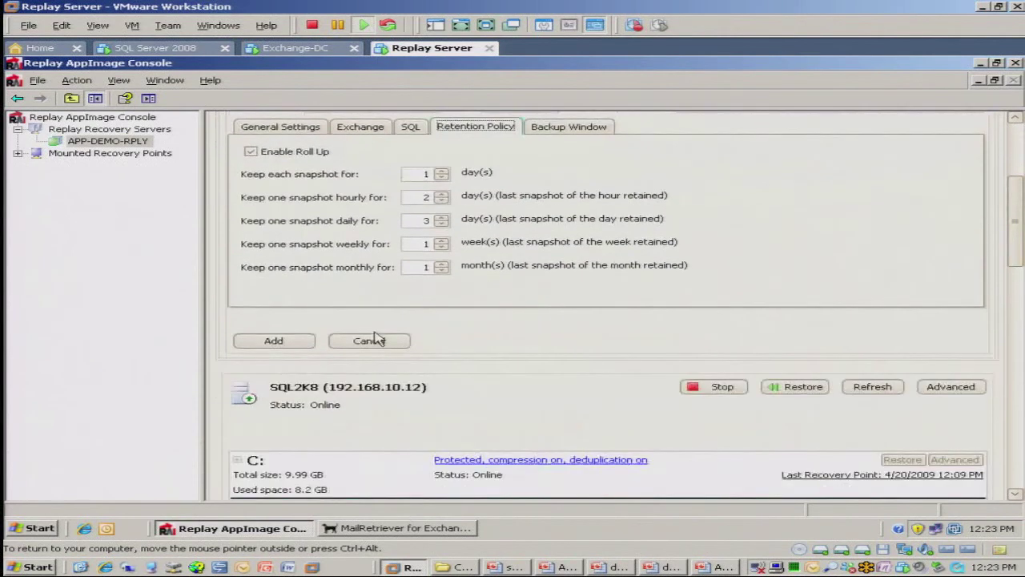
{"action": "left_click", "coordinate": [373, 340]}
Start the Restore Wizard for App-Demo-DC's recovery point from 4/20/2009 12:03 PM
{"action": "left_click_drag", "start_coordinate": [1015, 250], "coordinate": [1015, 240]}
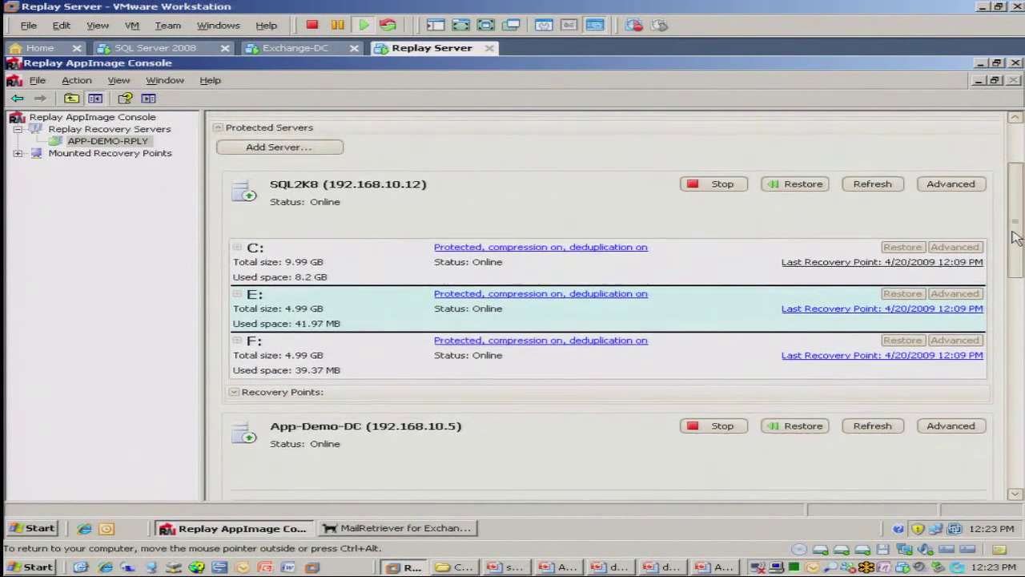
{"action": "left_click_drag", "start_coordinate": [1012, 230], "coordinate": [1016, 248]}
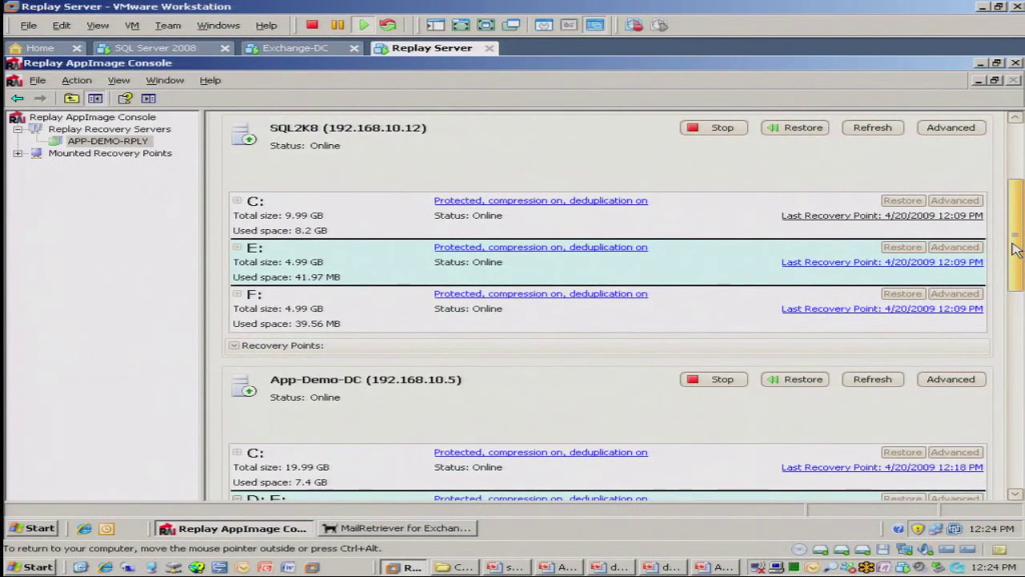
{"action": "left_click_drag", "start_coordinate": [1015, 250], "coordinate": [995, 344]}
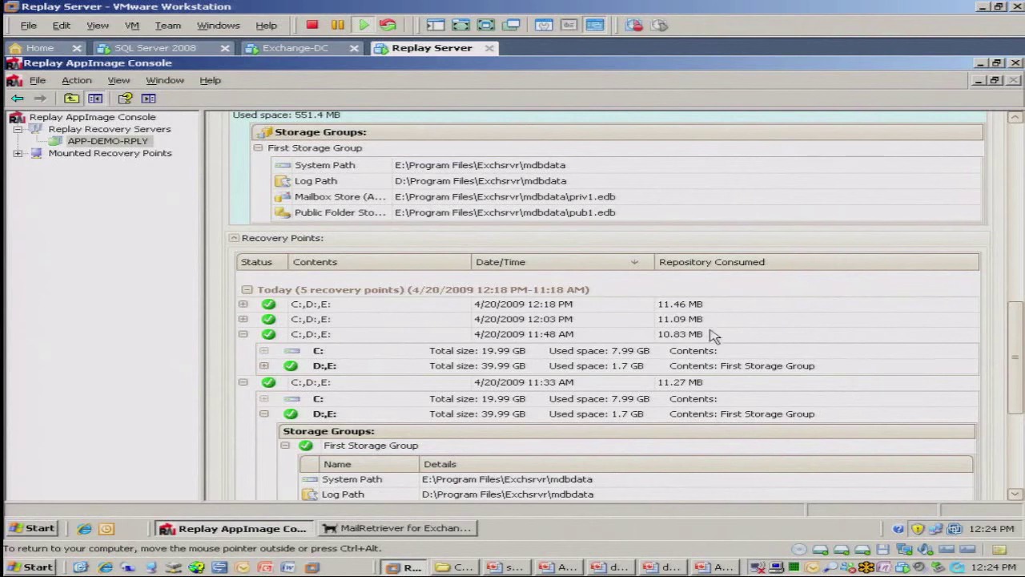
{"action": "left_click", "coordinate": [358, 320]}
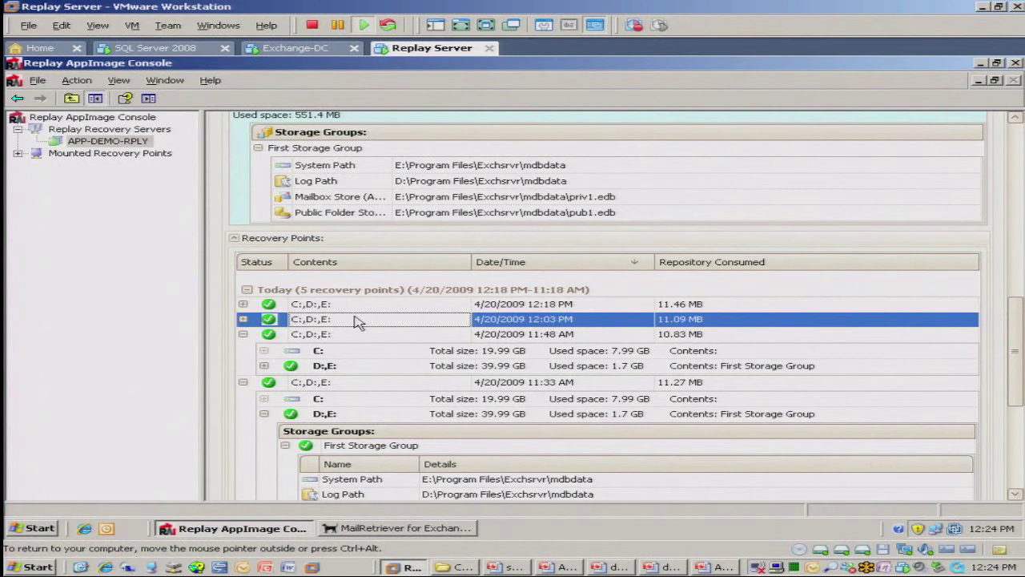
{"action": "left_click", "coordinate": [352, 334]}
{"action": "left_click", "coordinate": [353, 321]}
{"action": "right_click", "coordinate": [352, 321]}
{"action": "left_click", "coordinate": [393, 344]}
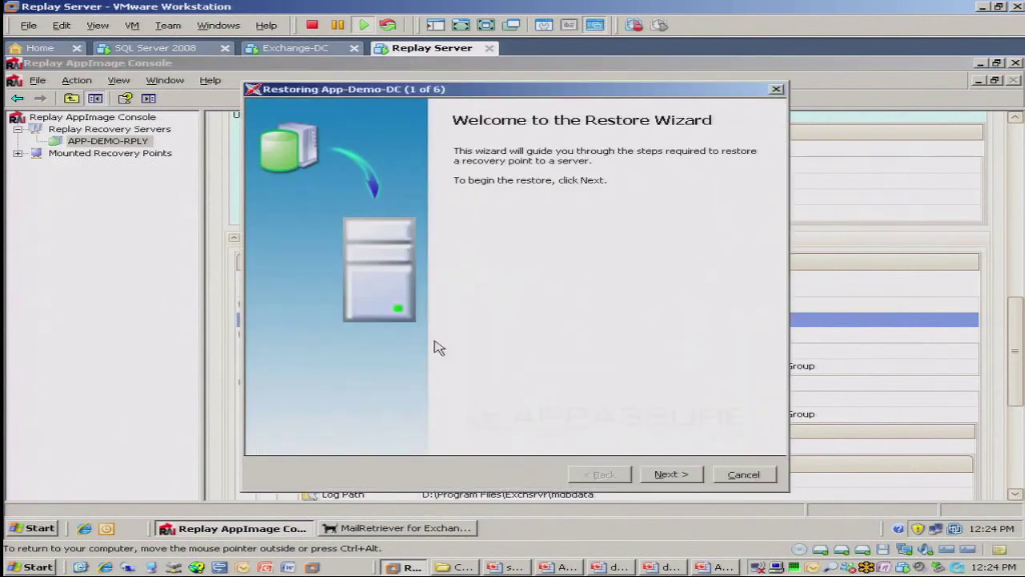
Try a restore of entire disks to the original source, App-Demo-DC, and cancel the wizard
{"action": "left_click", "coordinate": [664, 477]}
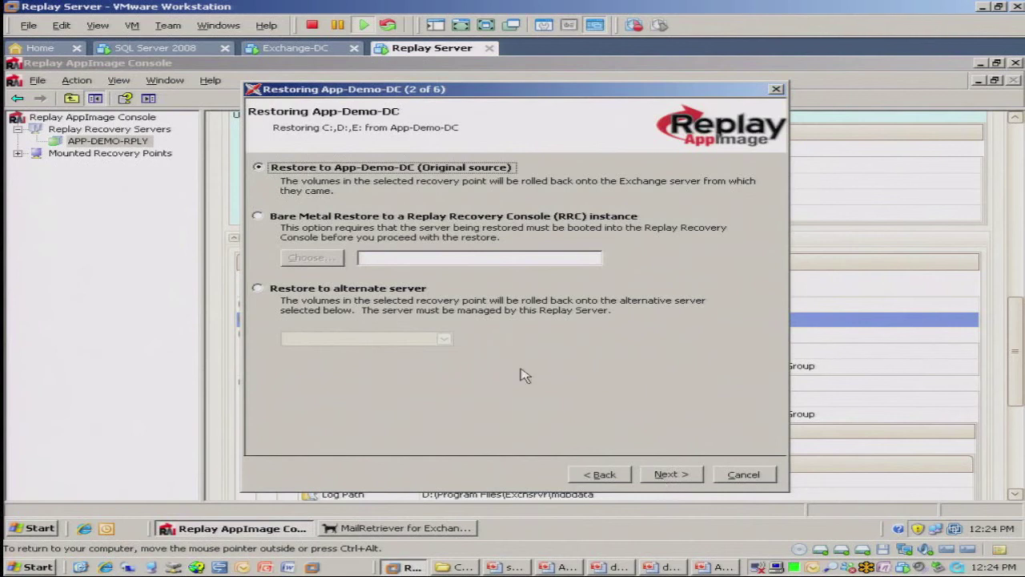
{"action": "left_click", "coordinate": [378, 218]}
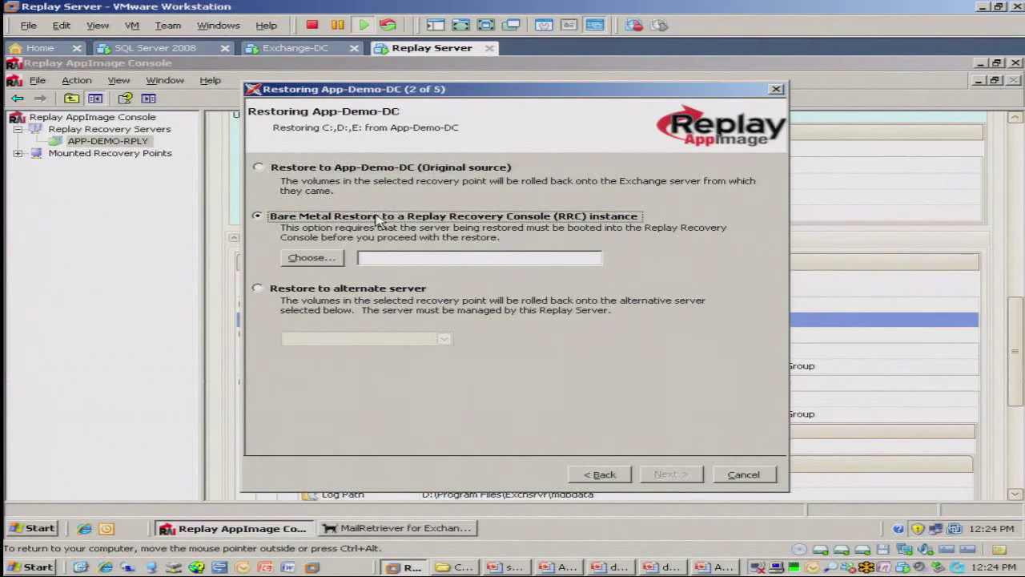
{"action": "left_click", "coordinate": [282, 168]}
{"action": "left_click", "coordinate": [670, 475]}
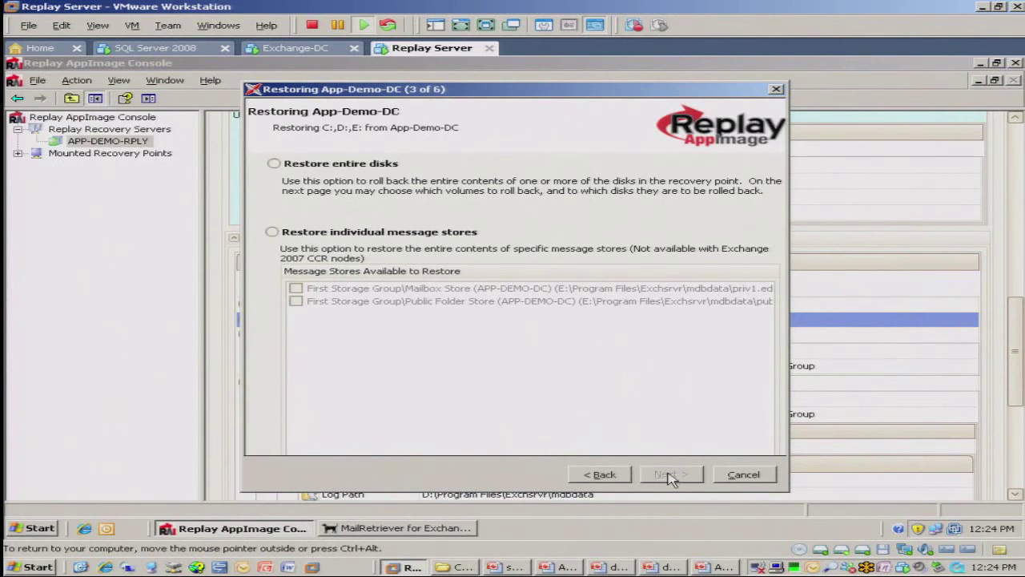
{"action": "left_click", "coordinate": [275, 166]}
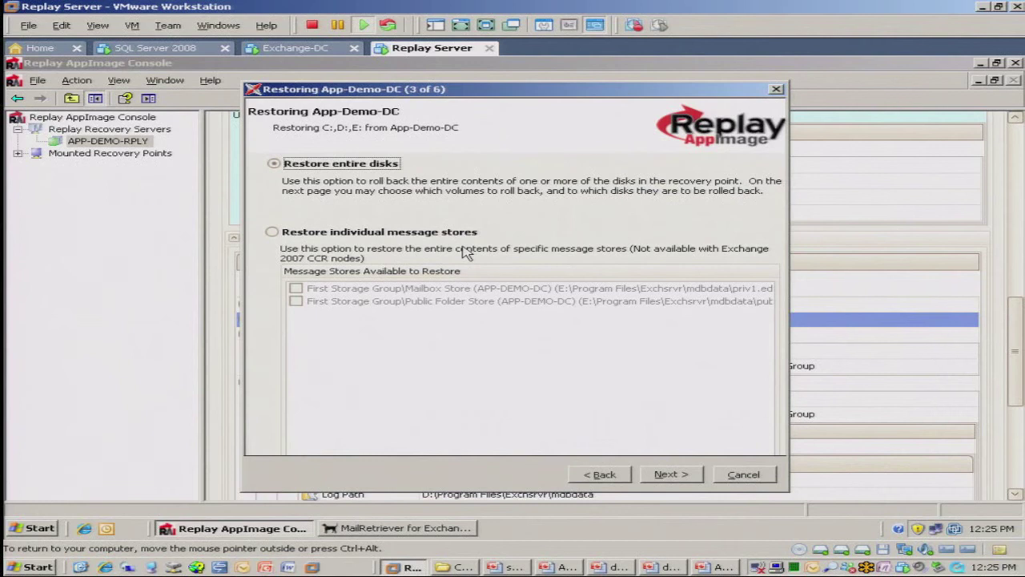
{"action": "left_click", "coordinate": [745, 475]}
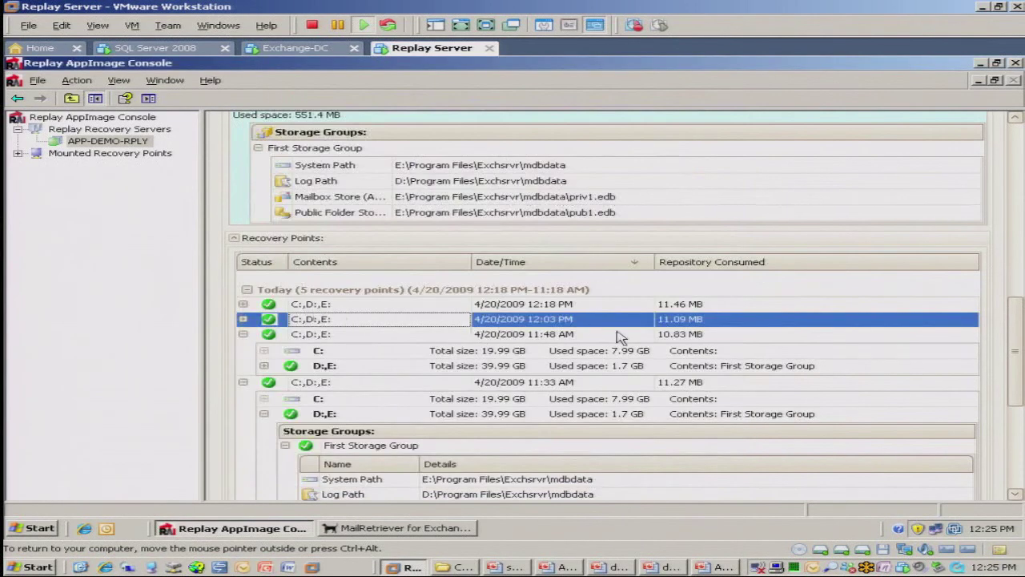
In App-Demo-DC's advanced settings, enable virtual standby export to a VMware virtual machine with an update every 20 minutes
{"action": "left_click_drag", "start_coordinate": [1007, 362], "coordinate": [988, 285]}
{"action": "left_click", "coordinate": [949, 320]}
{"action": "left_click", "coordinate": [950, 357]}
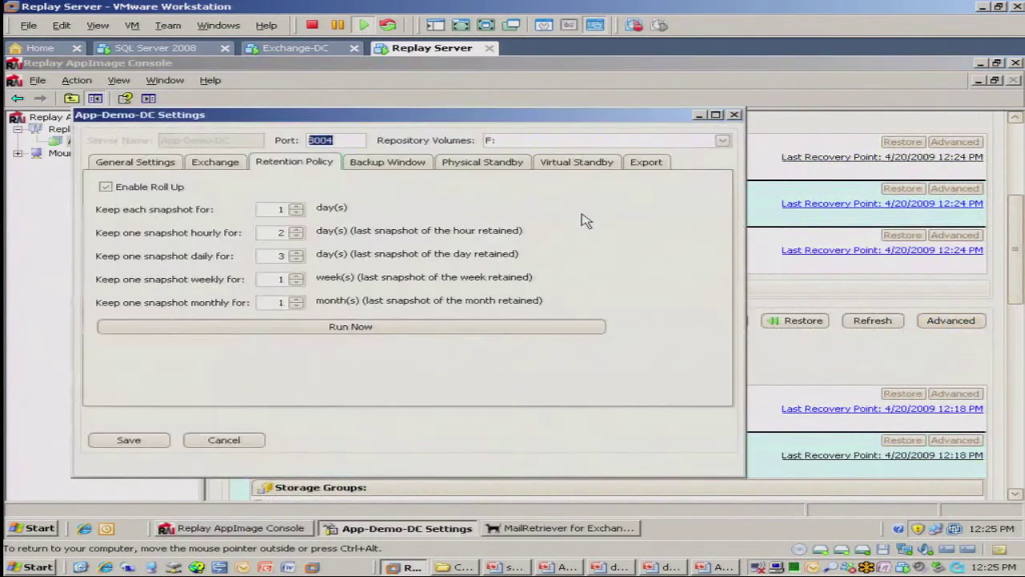
{"action": "left_click", "coordinate": [566, 166]}
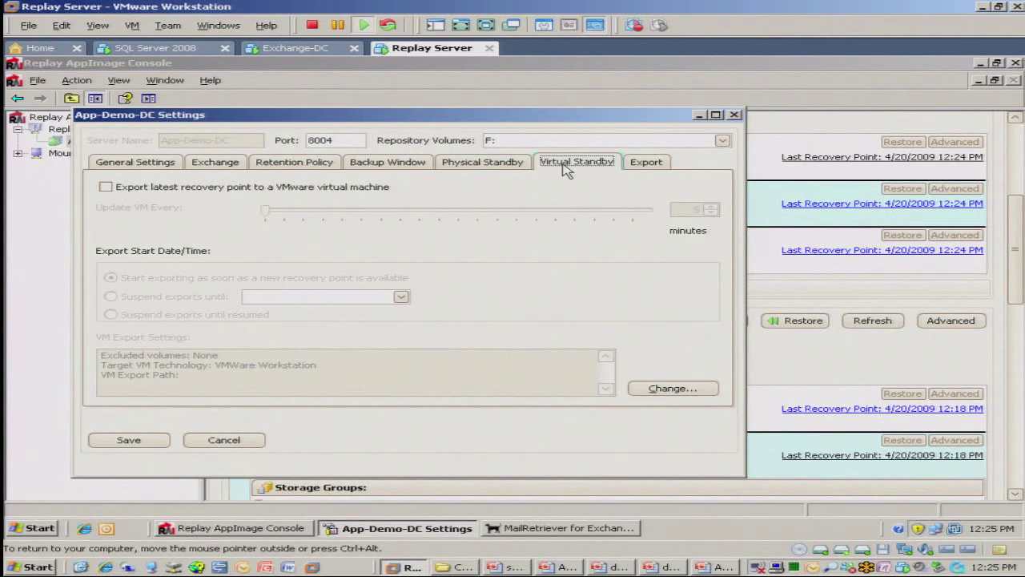
{"action": "left_click", "coordinate": [314, 187]}
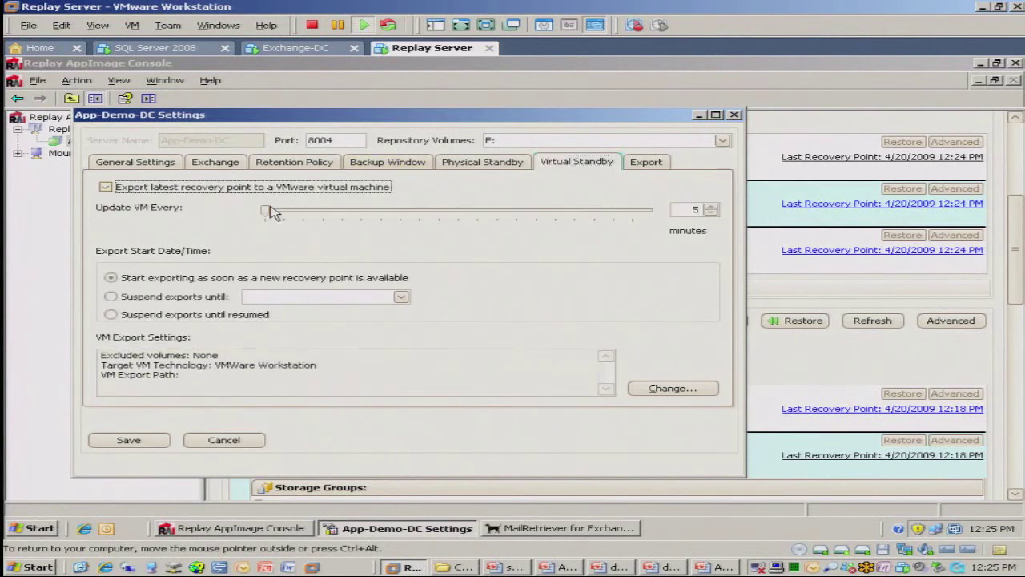
{"action": "left_click", "coordinate": [275, 210]}
{"action": "left_click_drag", "start_coordinate": [280, 212], "coordinate": [274, 212]}
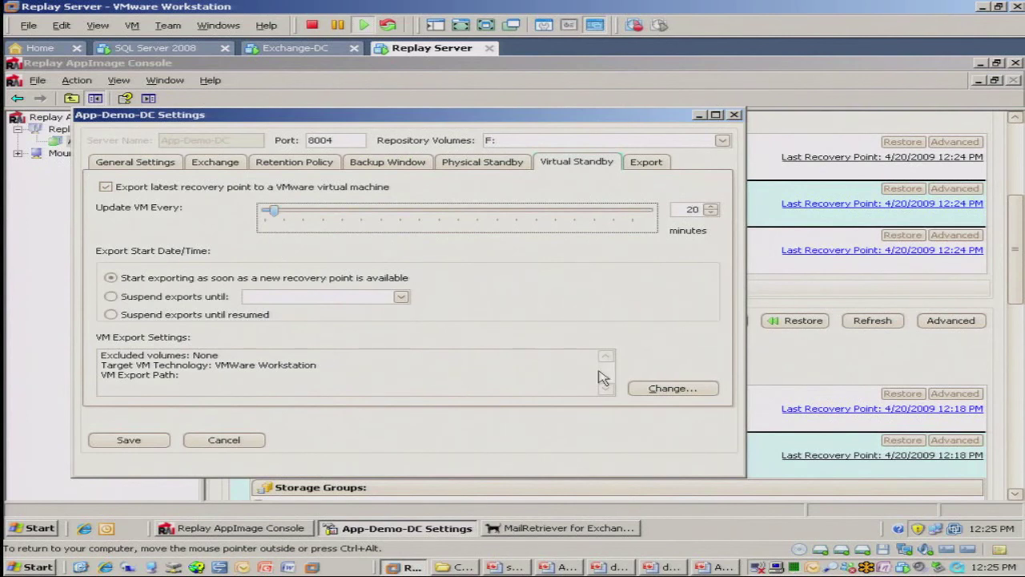
Try the path \\NAS\VM in the VM export settings and close them without saving
{"action": "left_click", "coordinate": [665, 390]}
{"action": "left_click", "coordinate": [371, 270]}
{"action": "type", "text": "\\NAS\\VM"}
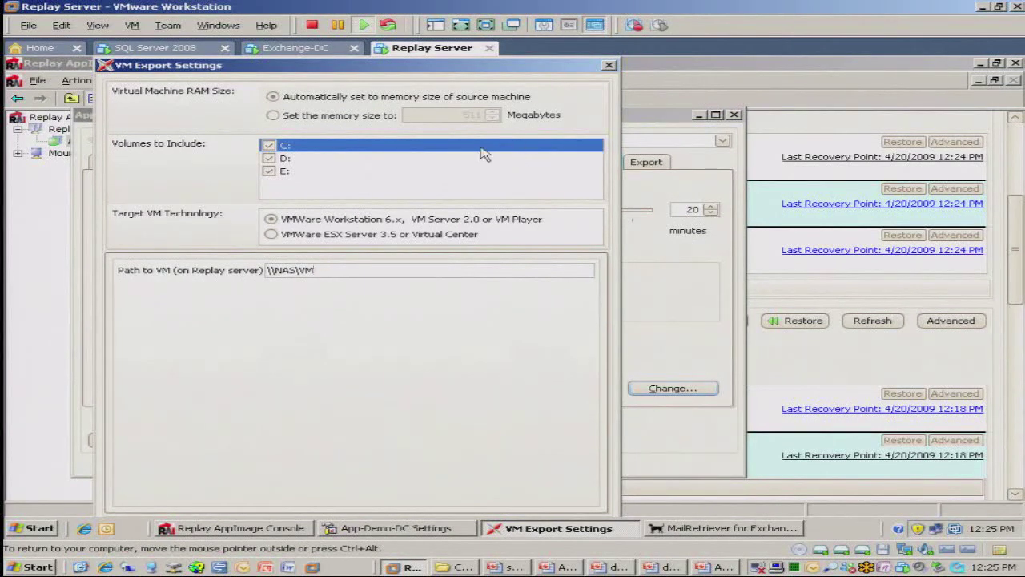
{"action": "left_click", "coordinate": [609, 66]}
Try VMWare ESX Server 3.5 or Virtual Center as the target VM technology and discard the choice
{"action": "left_click", "coordinate": [671, 389]}
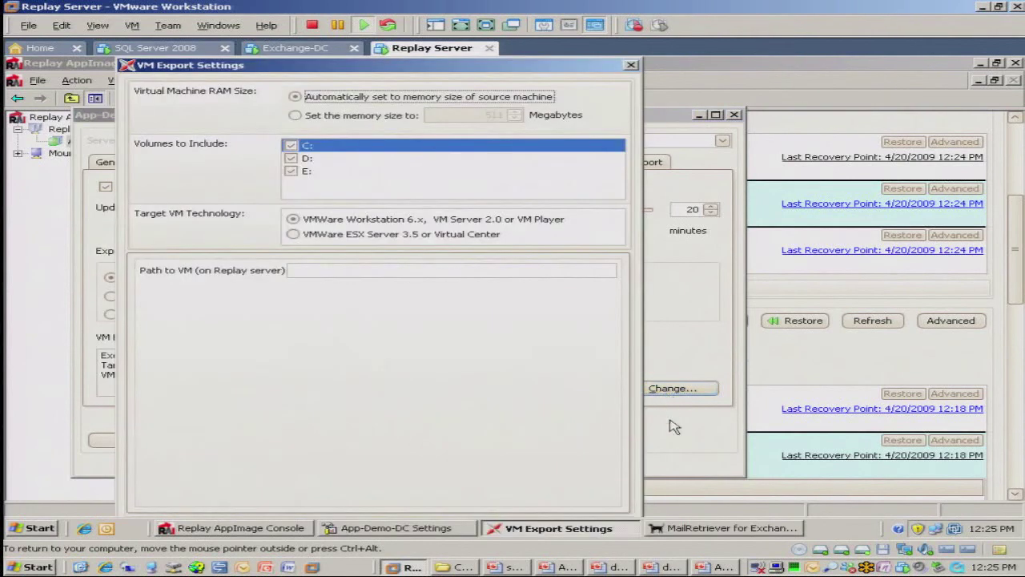
{"action": "left_click", "coordinate": [294, 235]}
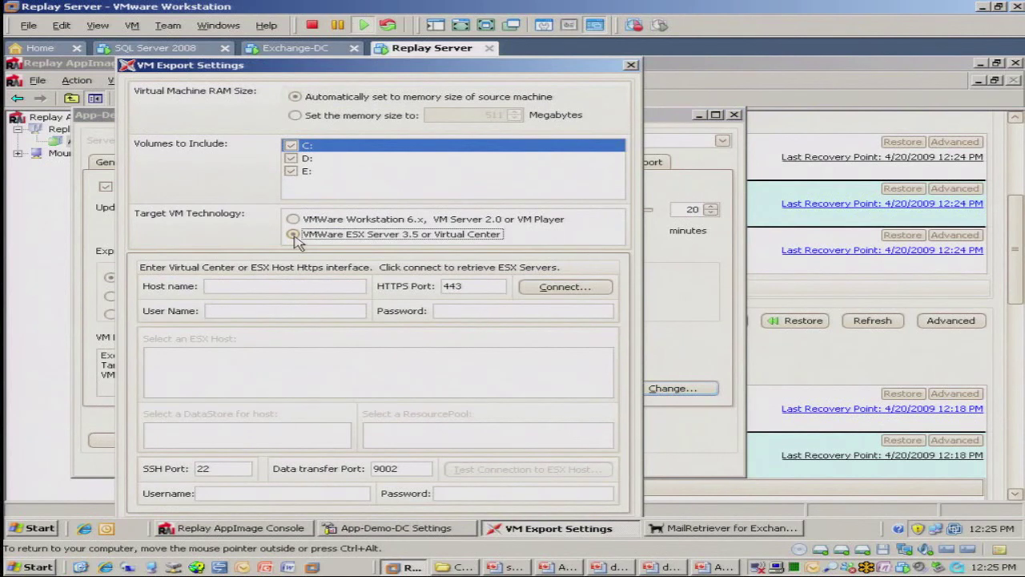
{"action": "left_click", "coordinate": [631, 65]}
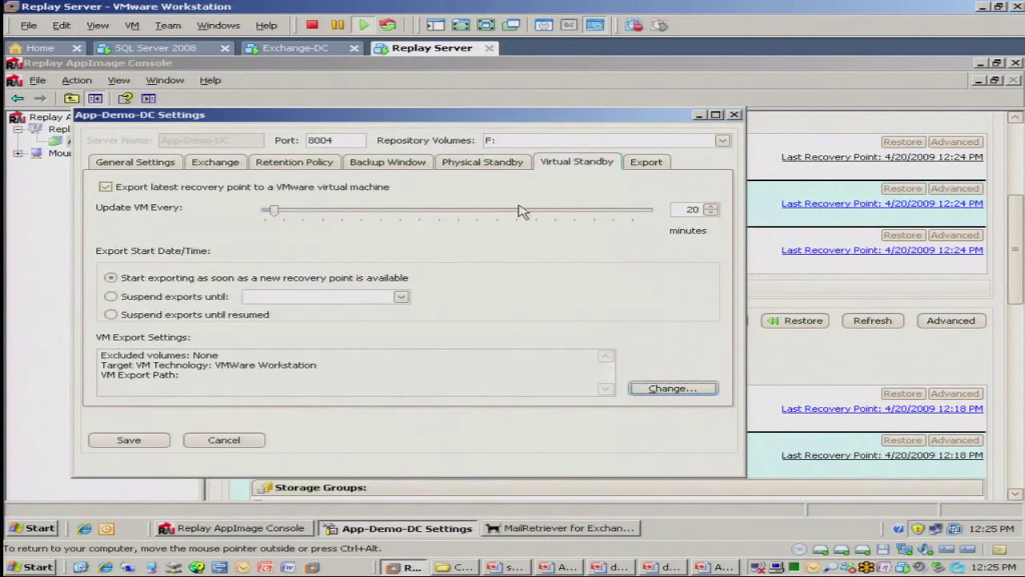
Review App-Demo-DC's physical standby and file export options, and close its settings without saving
{"action": "left_click", "coordinate": [496, 163]}
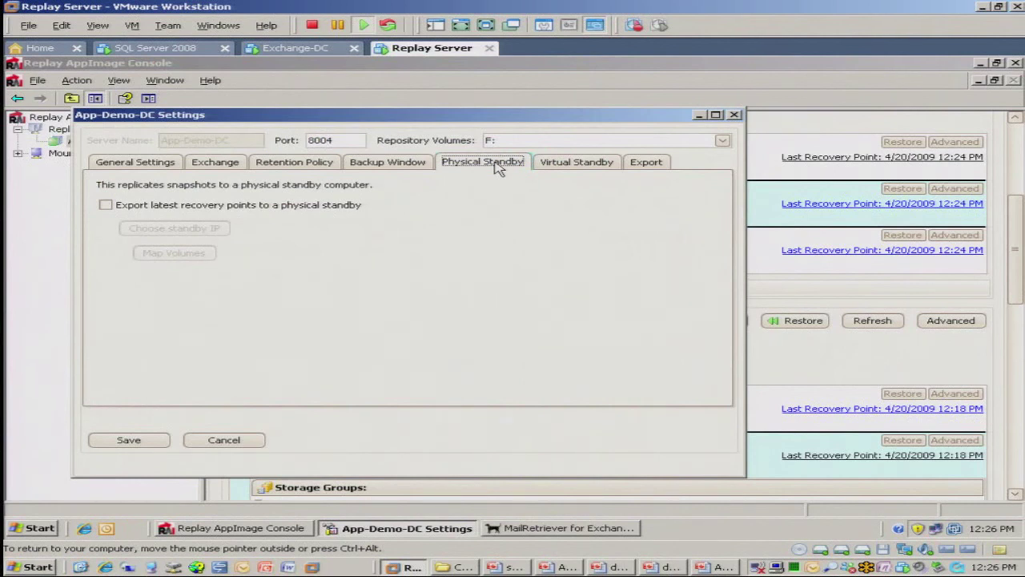
{"action": "left_click", "coordinate": [651, 162]}
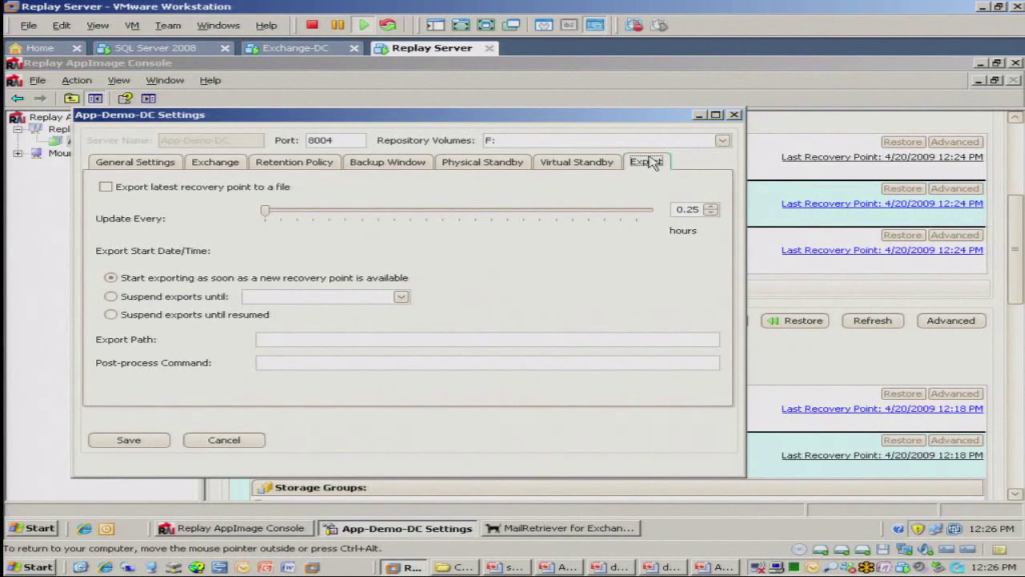
{"action": "left_click", "coordinate": [734, 115]}
Review the Replay server's email alert and nightly job settings, and cancel without changes
{"action": "scroll", "coordinate": [606, 304], "scroll_direction": "up", "scroll_amount": 5}
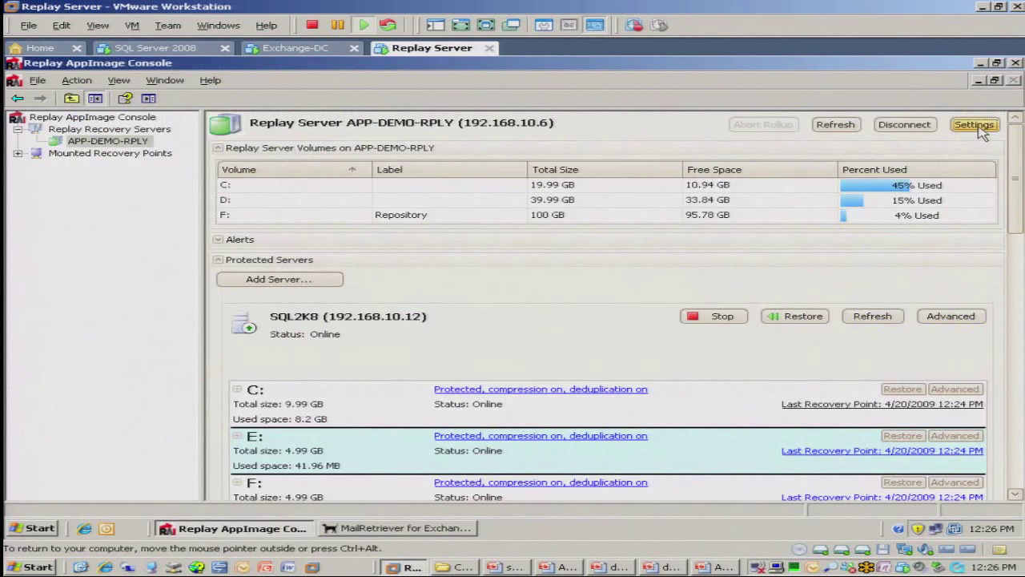
{"action": "left_click", "coordinate": [974, 124]}
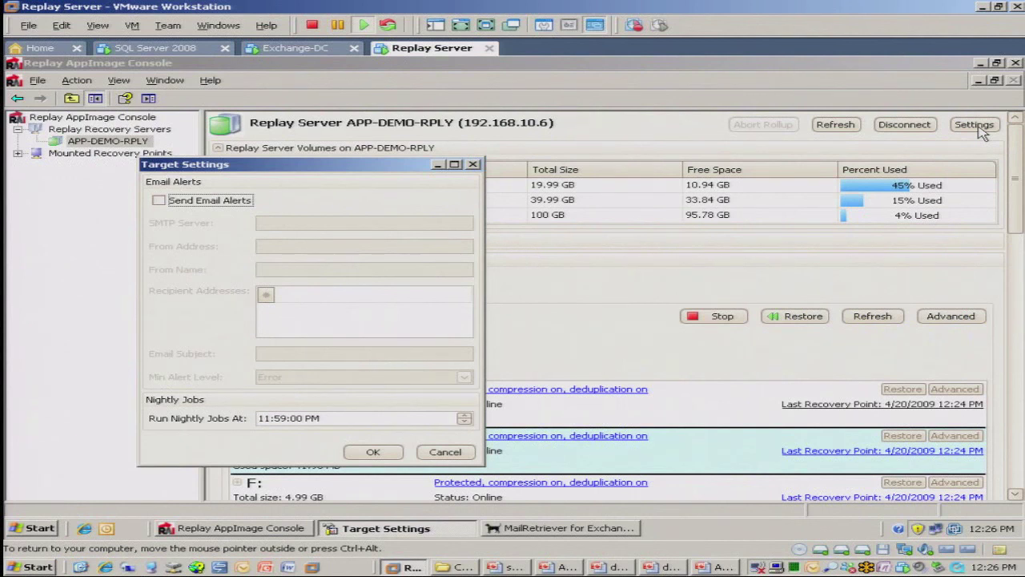
{"action": "left_click", "coordinate": [436, 453]}
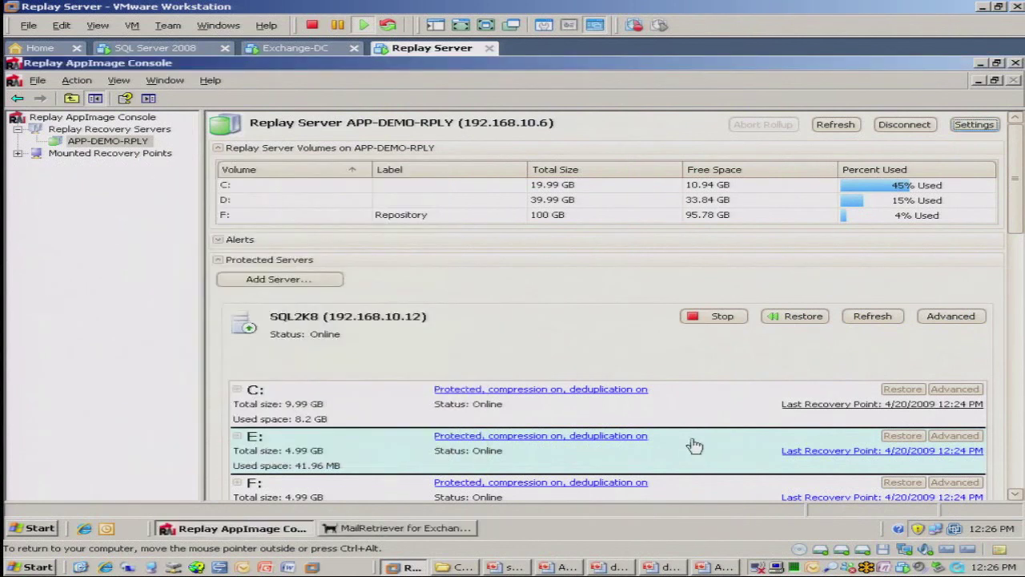
Locate the recovery points listed for App-Demo-DC
{"action": "left_click_drag", "start_coordinate": [1015, 218], "coordinate": [1018, 350]}
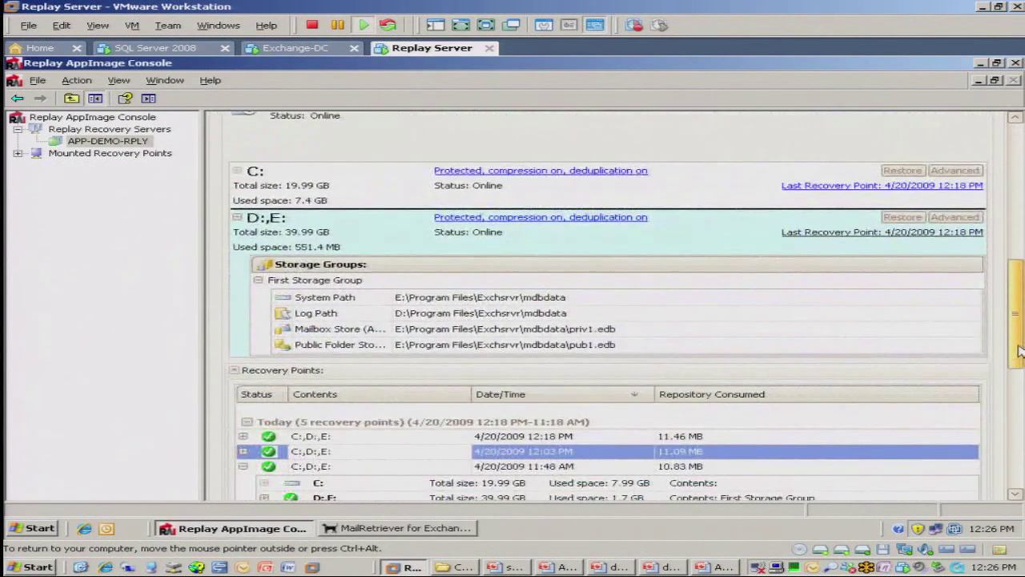